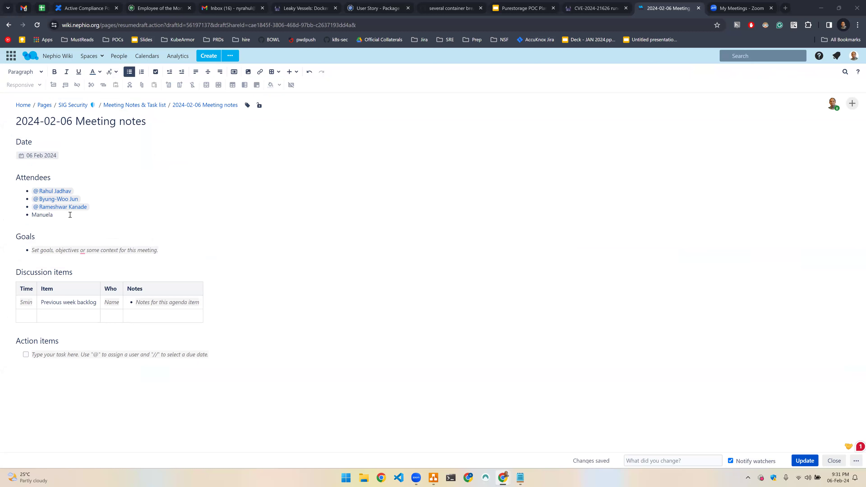
Step: Complete the fourth attendee's name with the surname and start a new bullet in the Attendees list
{"action": "left_click", "coordinate": [70, 214]}
{"action": "type", "text": "Scarella"}
{"action": "key", "text": "Return"}
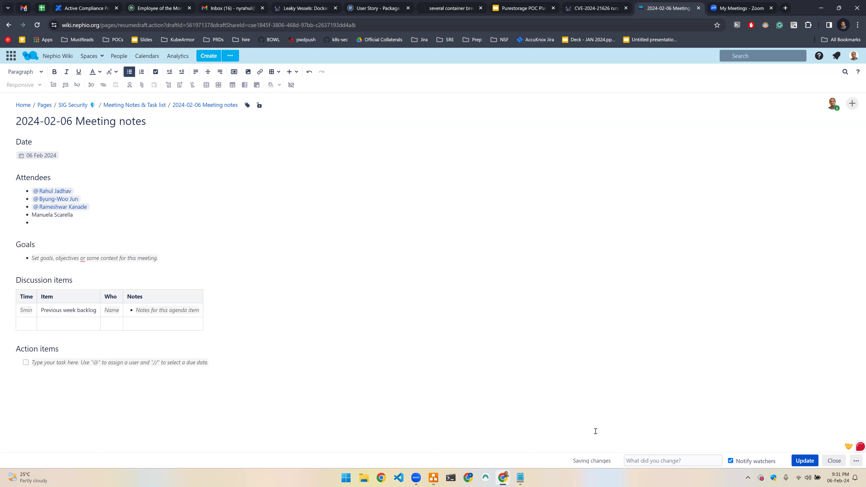
Step: Add Service Mesh as an item in the empty row of the Discussion items table
{"action": "left_click", "coordinate": [43, 321]}
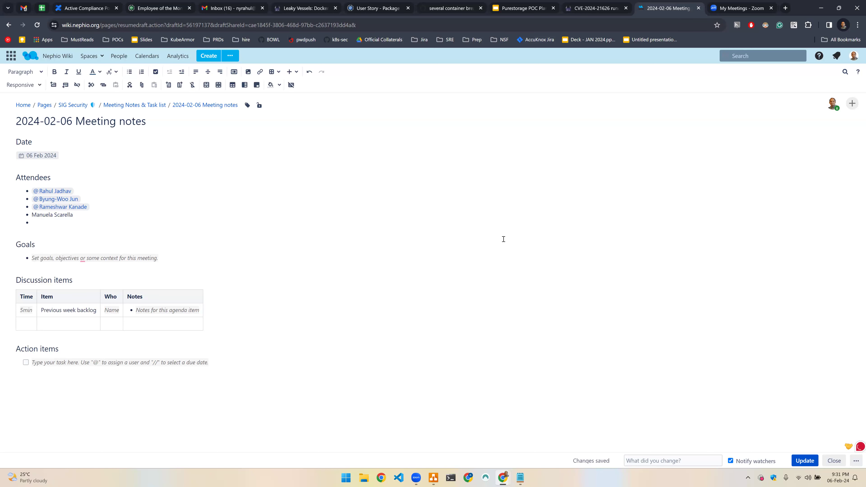
{"action": "type", "text": "Service Mesh"}
{"action": "key", "text": "Tab"}
{"action": "key", "text": "Up"}
{"action": "key", "text": "Up"}
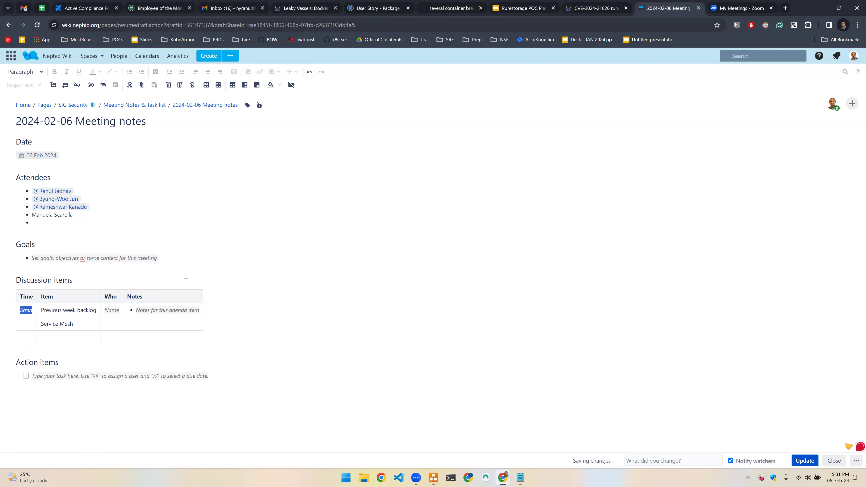
{"action": "left_click", "coordinate": [49, 323]}
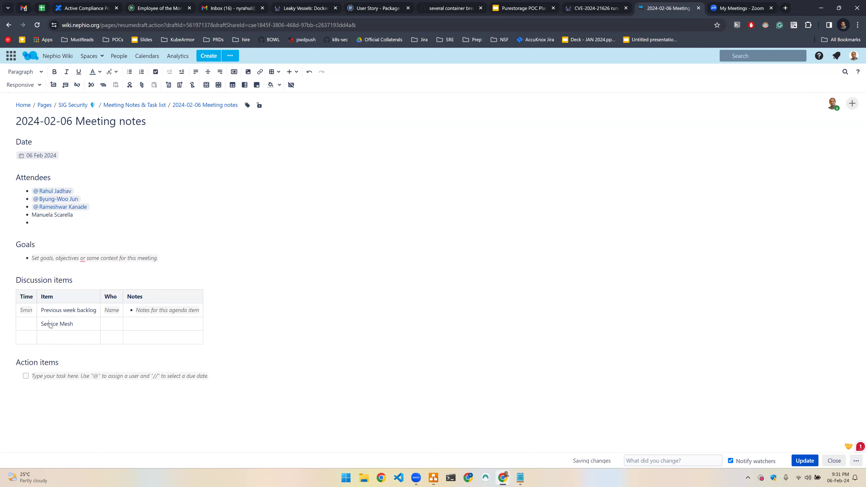
{"action": "right_click", "coordinate": [49, 323]}
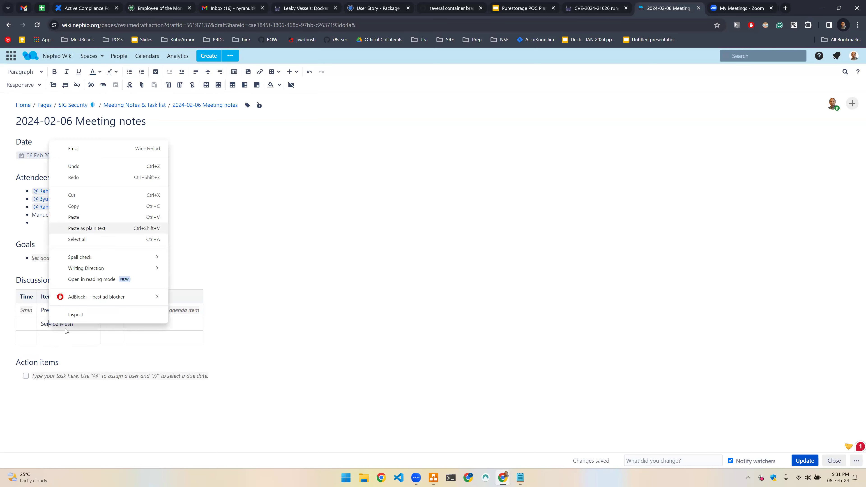
Step: Add the discussion item Identity & Access Mgmt with the responsible attendee's first name under Who, and publish the page
{"action": "left_click", "coordinate": [65, 338]}
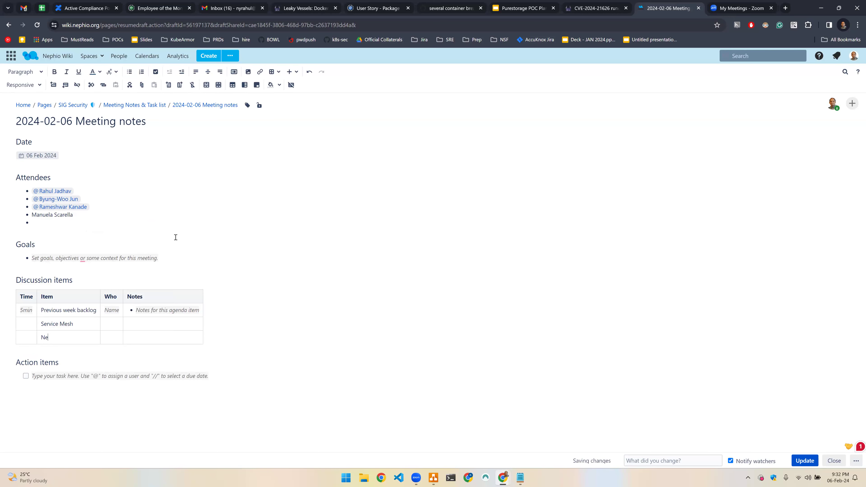
{"action": "type", "text": "Identity & Access Mgmt"}
{"action": "key", "text": "Tab"}
{"action": "type", "text": "Manuela"}
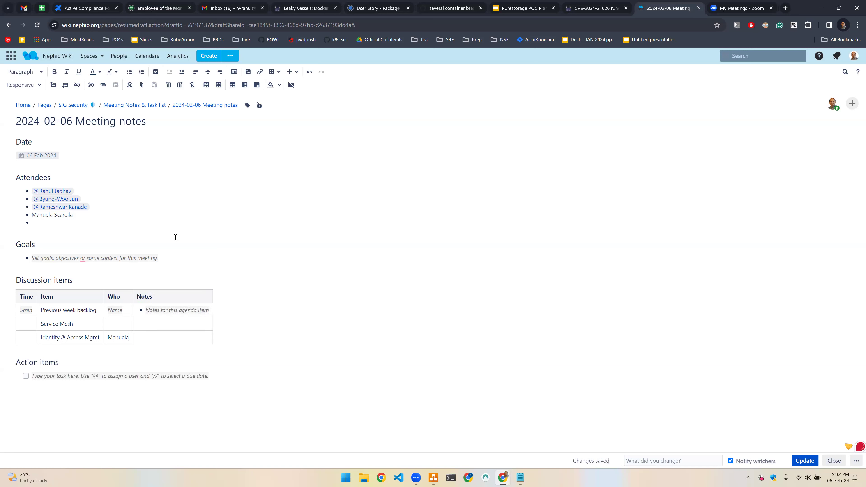
{"action": "key", "text": "Up"}
{"action": "key", "text": "Up"}
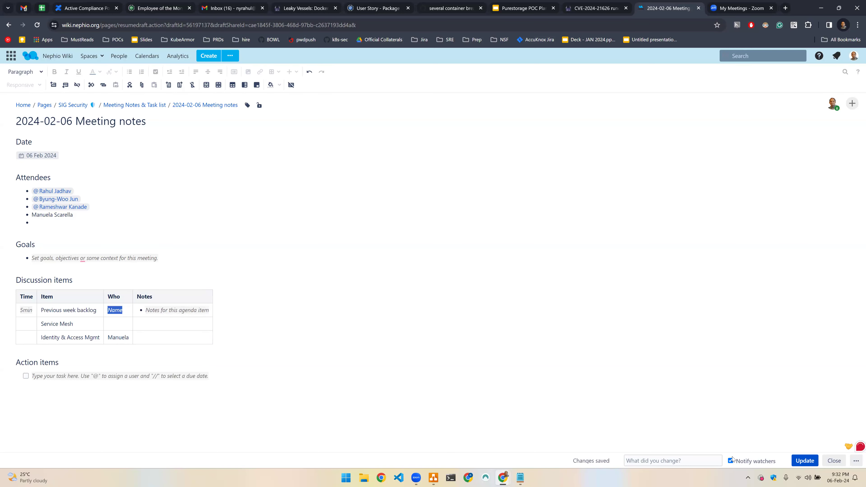
{"action": "left_click", "coordinate": [813, 462]}
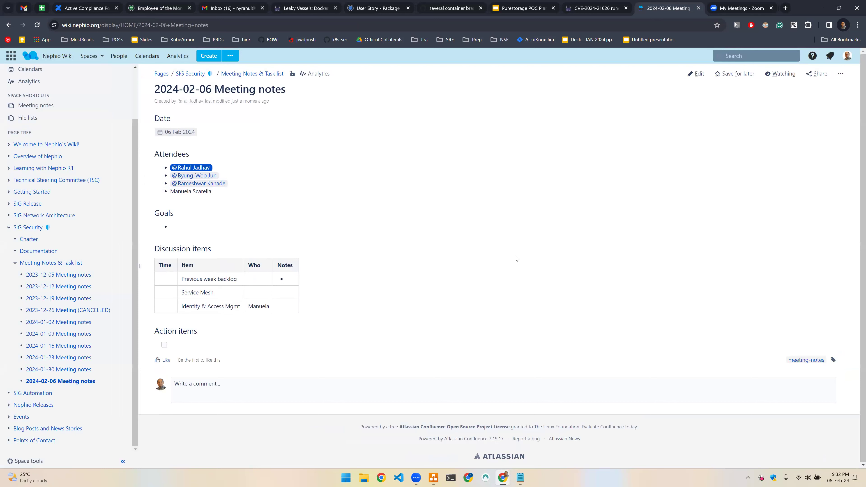
Step: Review the open tasks on the Meeting Notes & Task list page and return to the 2024-02-06 Meeting notes
{"action": "left_click", "coordinate": [40, 262]}
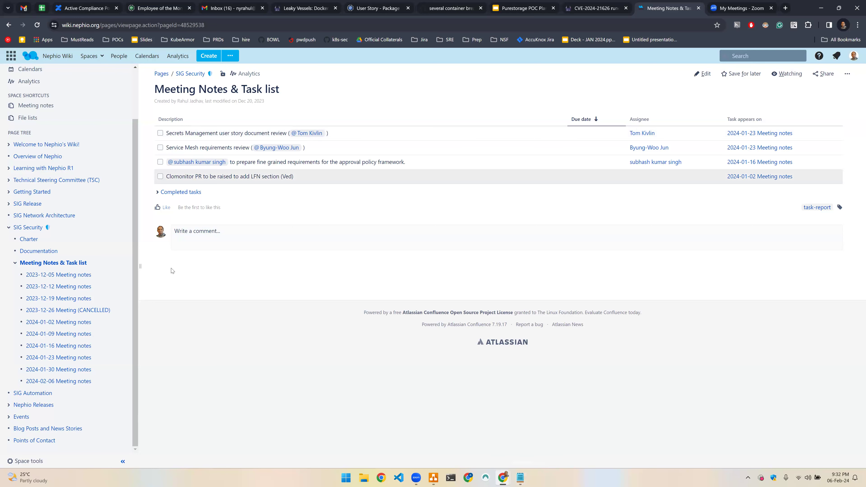
{"action": "left_click", "coordinate": [84, 381]}
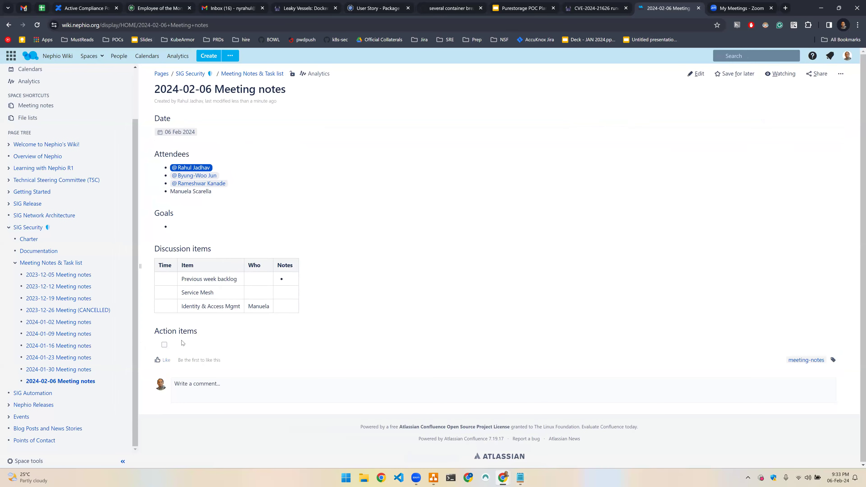
Step: Edit the meeting notes to add the action item "Secrets Management ready for re-review" and publish the page
{"action": "left_click", "coordinate": [696, 74]}
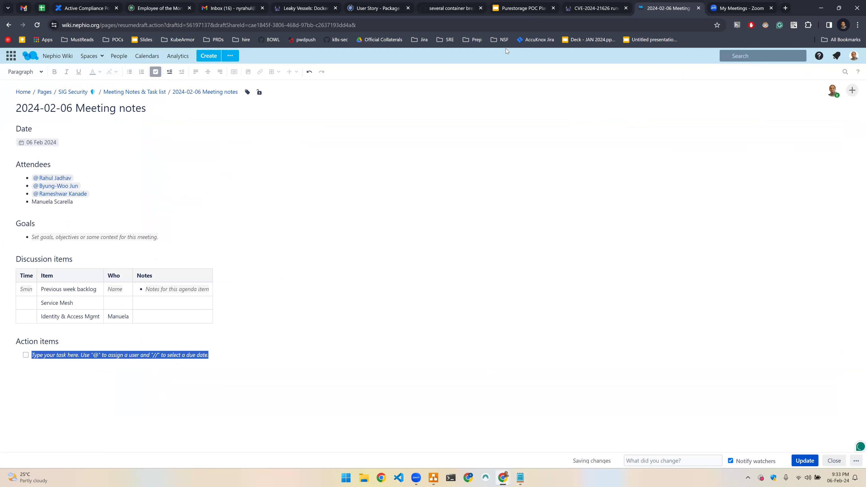
{"action": "type", "text": "Us"}
{"action": "key", "text": "BackSpace"}
{"action": "type", "text": "Secrets Management"}
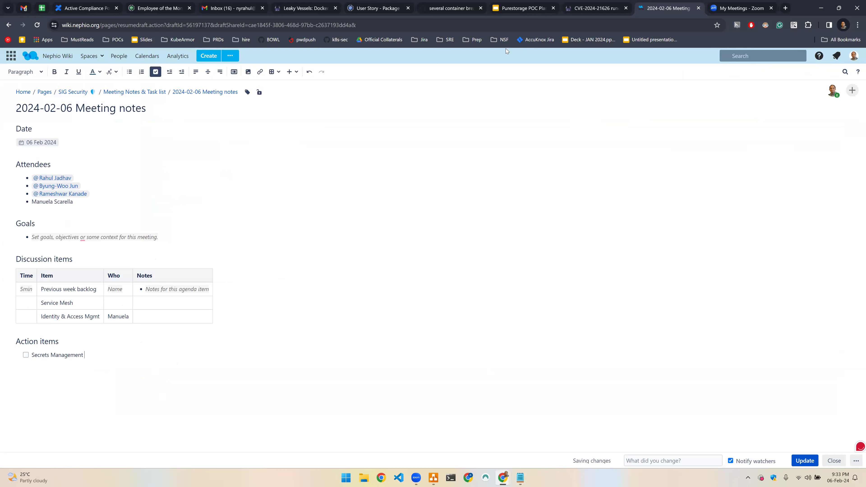
{"action": "type", "text": " ready for rev-review"}
{"action": "key", "text": "Return"}
{"action": "left_click", "coordinate": [164, 320]}
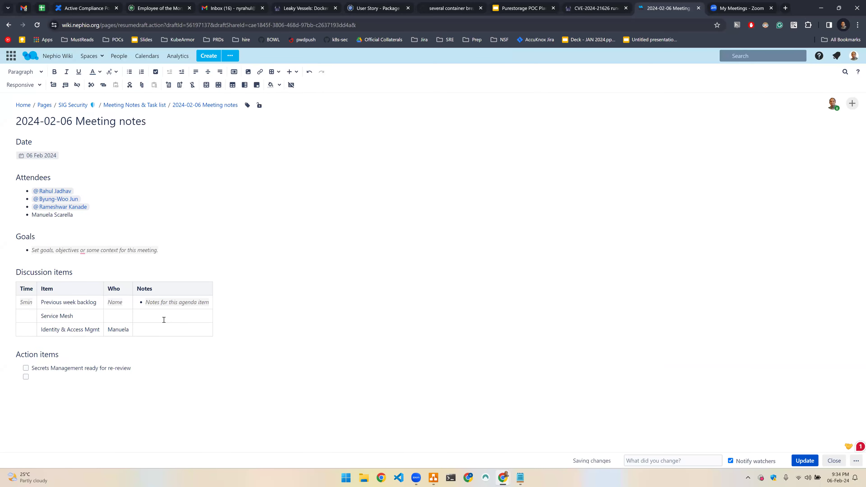
{"action": "left_click", "coordinate": [60, 375]}
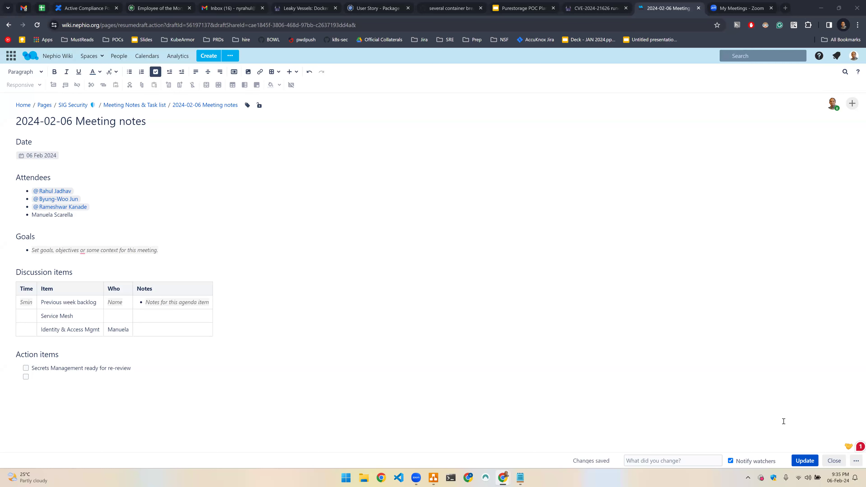
{"action": "left_click", "coordinate": [806, 464]}
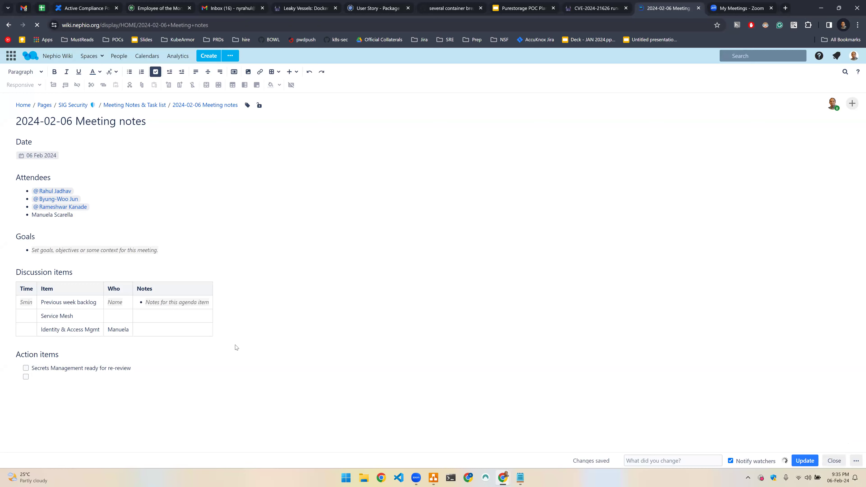
Step: Check the refreshed Meeting Notes & Task list for remaining tasks and reopen the 2024-02-06 Meeting notes
{"action": "left_click", "coordinate": [49, 266]}
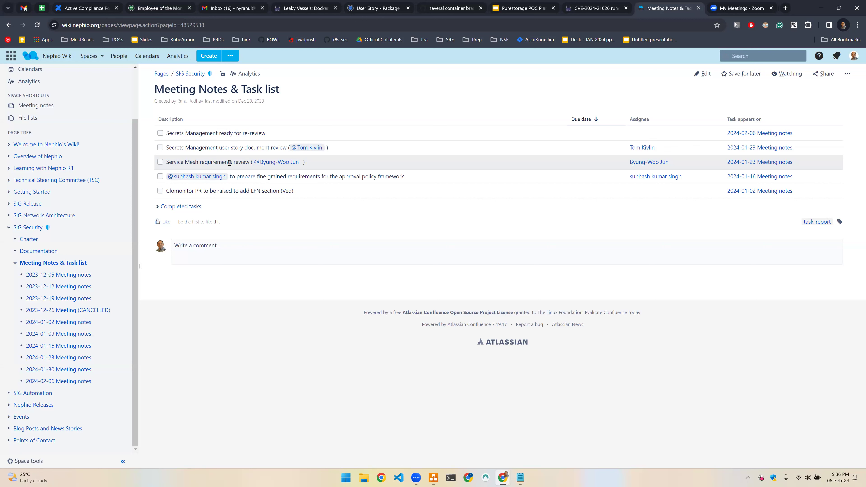
{"action": "left_click", "coordinate": [68, 382]}
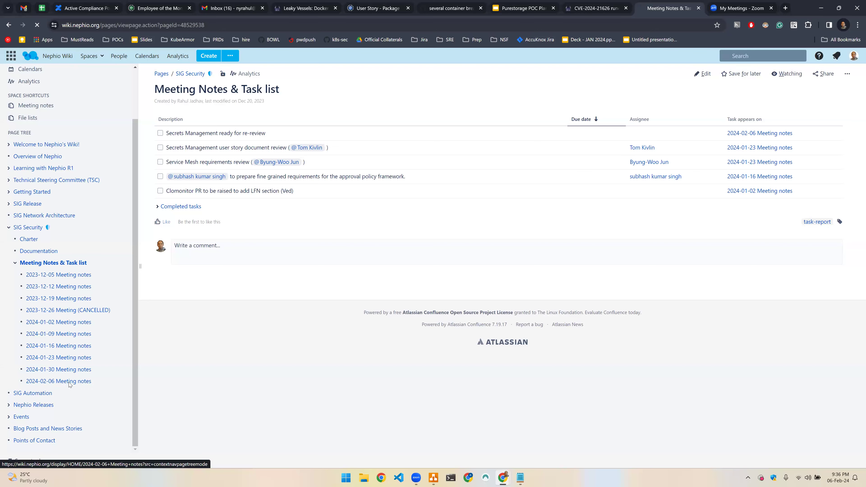
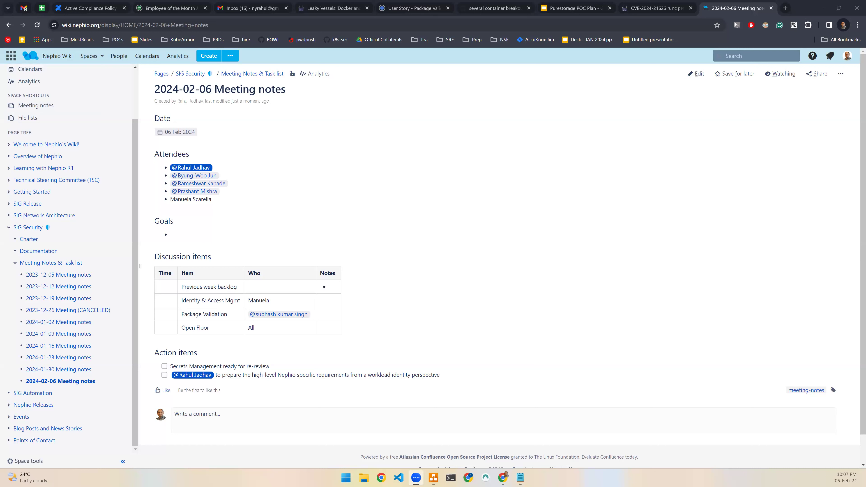
Step: Reload the meeting notes with the latest page edits and add the action item "Friday meetings for REL3 scope" at the end
{"action": "left_click", "coordinate": [521, 478]}
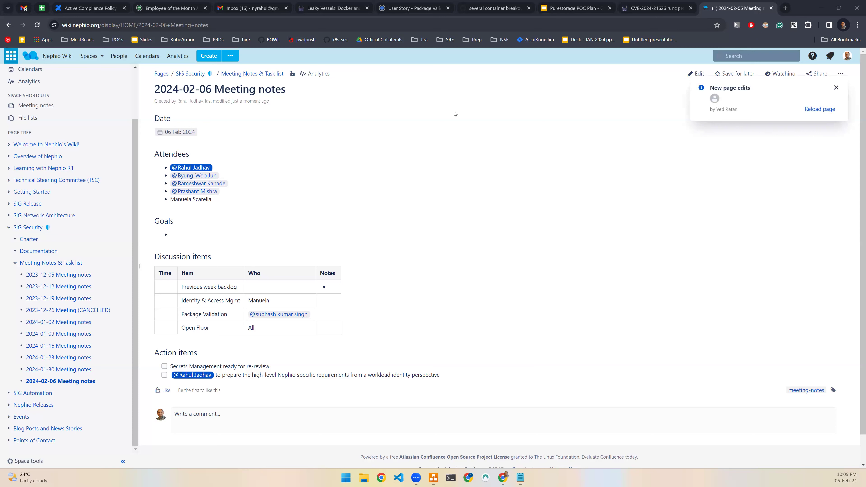
{"action": "left_click", "coordinate": [818, 109]}
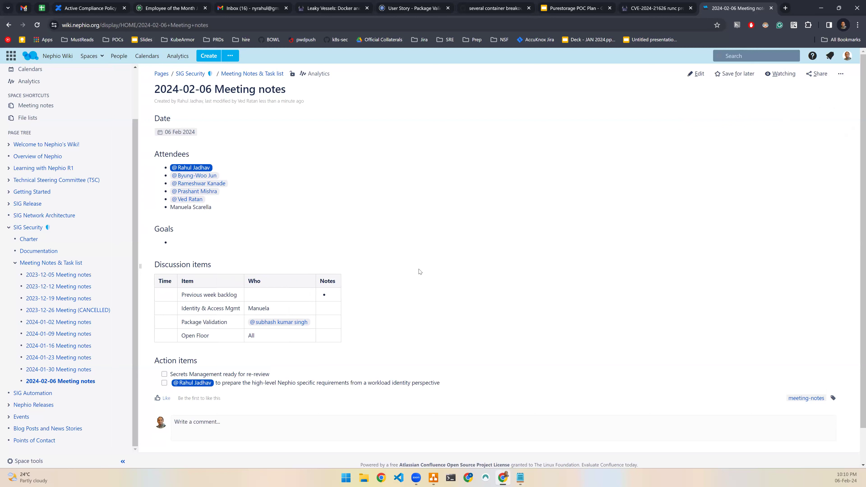
{"action": "left_click", "coordinate": [698, 74]}
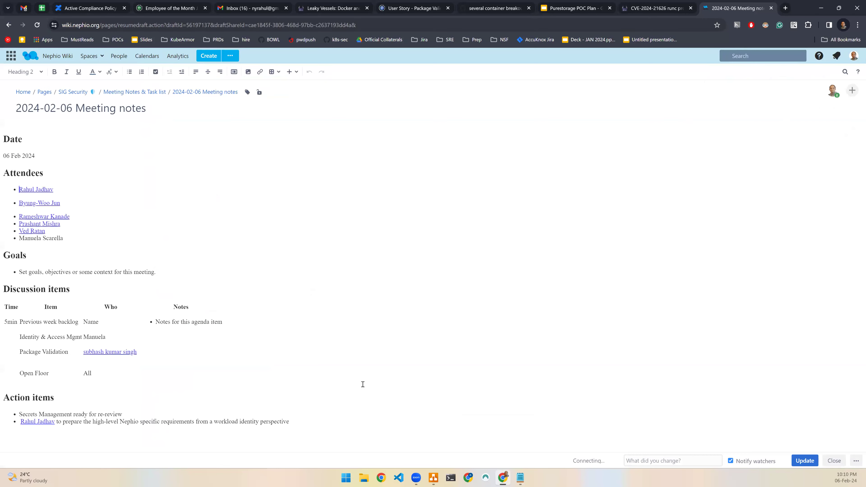
{"action": "left_click", "coordinate": [353, 399]}
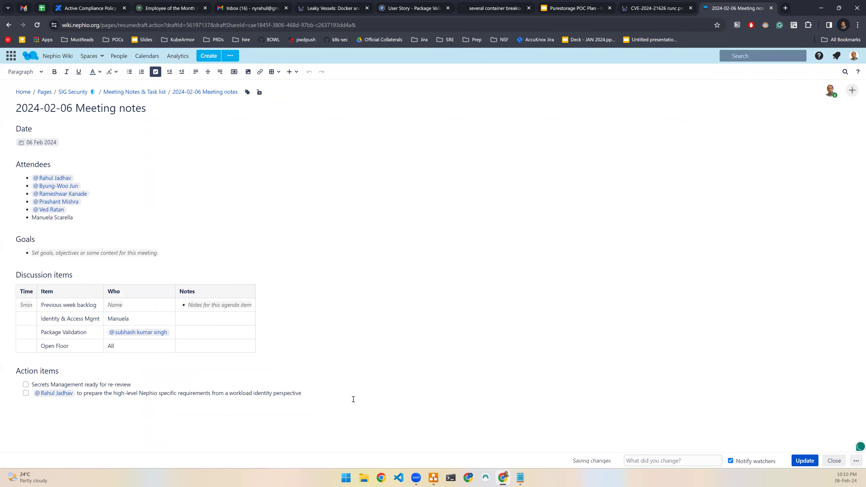
{"action": "key", "text": "Return"}
{"action": "type", "text": "Fri"}
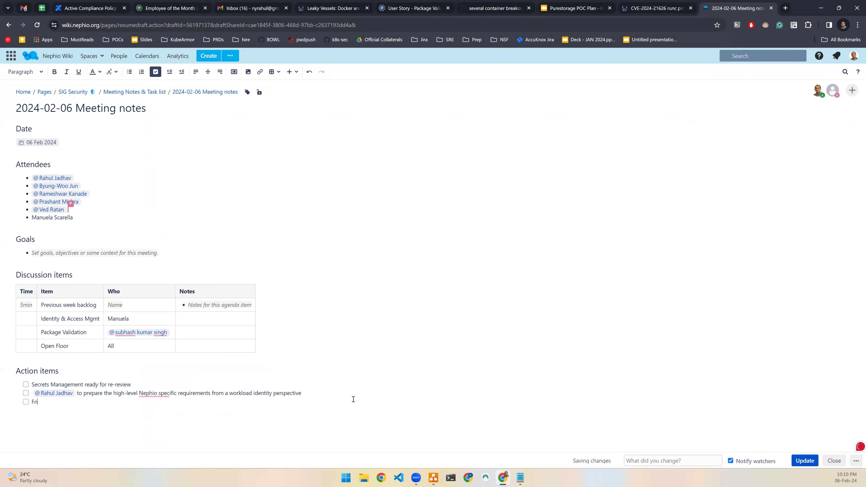
{"action": "type", "text": "day meetings for REL3 scope"}
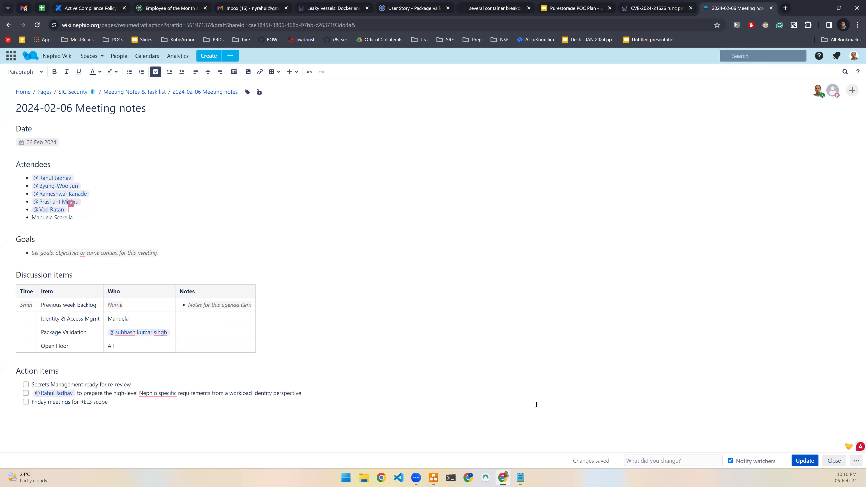
{"action": "type", "text": "in"}
{"action": "key", "text": "BackSpace"}
{"action": "key", "text": "BackSpace"}
{"action": "key", "text": "BackSpace"}
{"action": "key", "text": "BackSpace"}
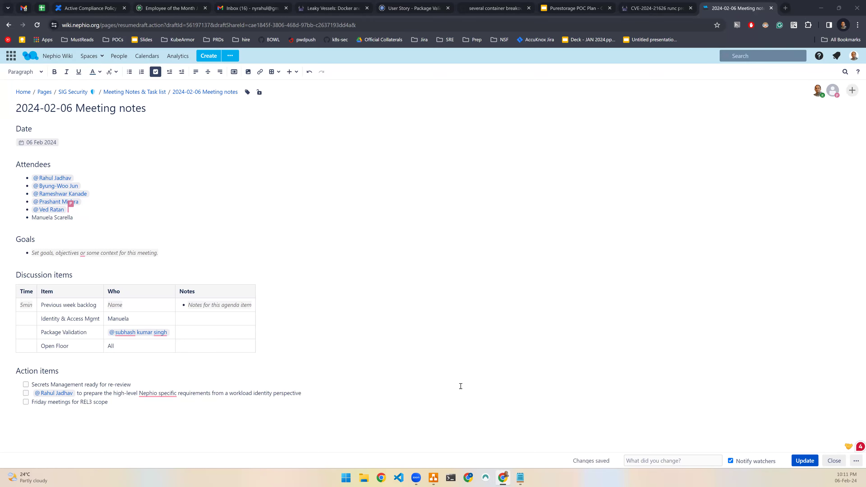
{"action": "left_click", "coordinate": [199, 336]}
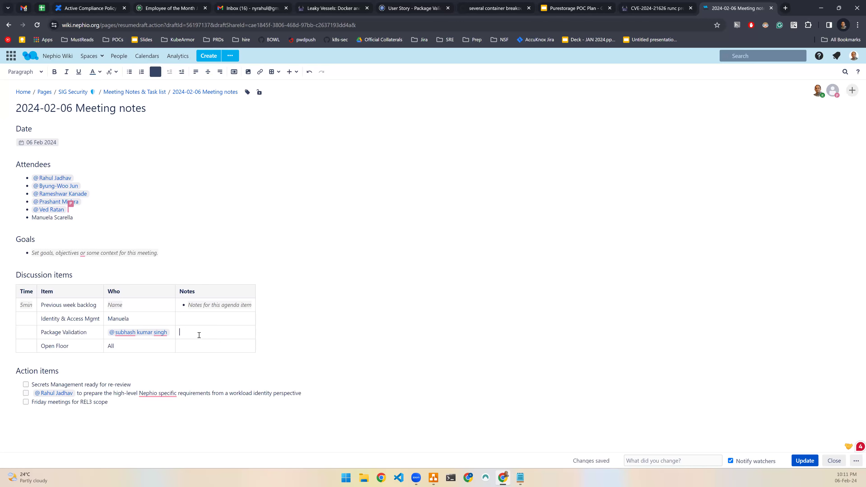
{"action": "left_click", "coordinate": [202, 346]}
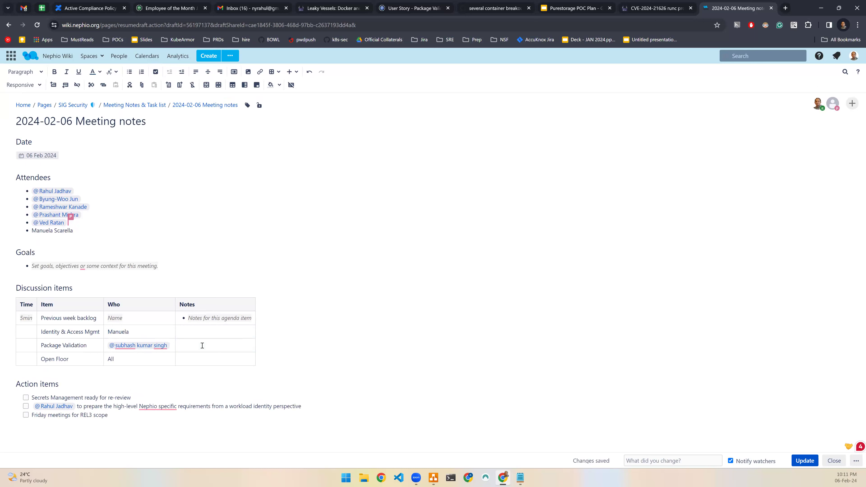
{"action": "key", "text": "alt+Tab"}
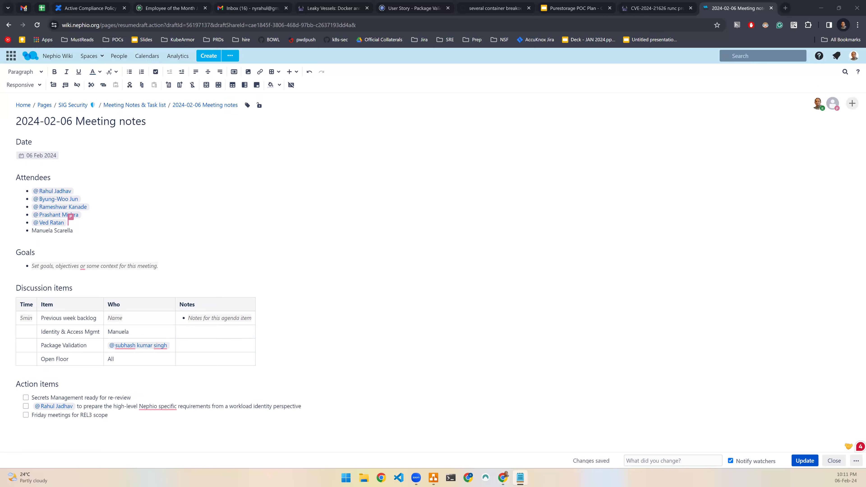